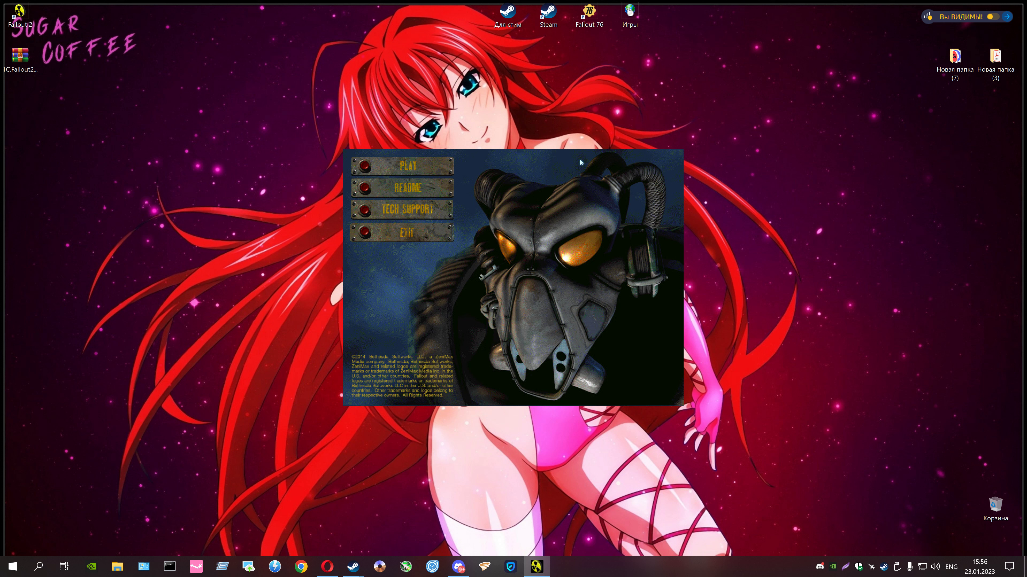
# - Start Fallout 2 from its launcher to check the main menu language and exit the game
pyautogui.click(366, 172)
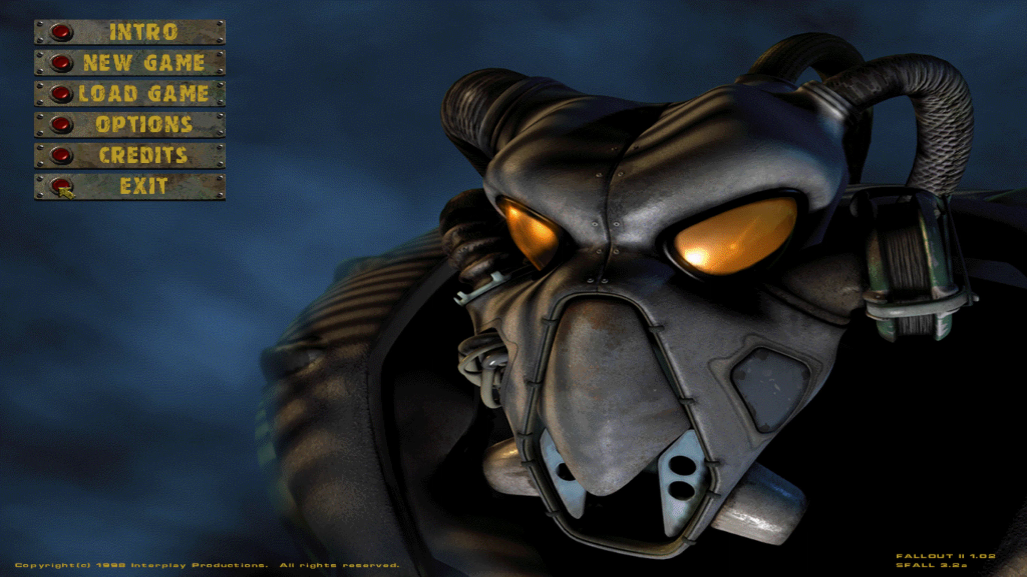
pyautogui.click(61, 188)
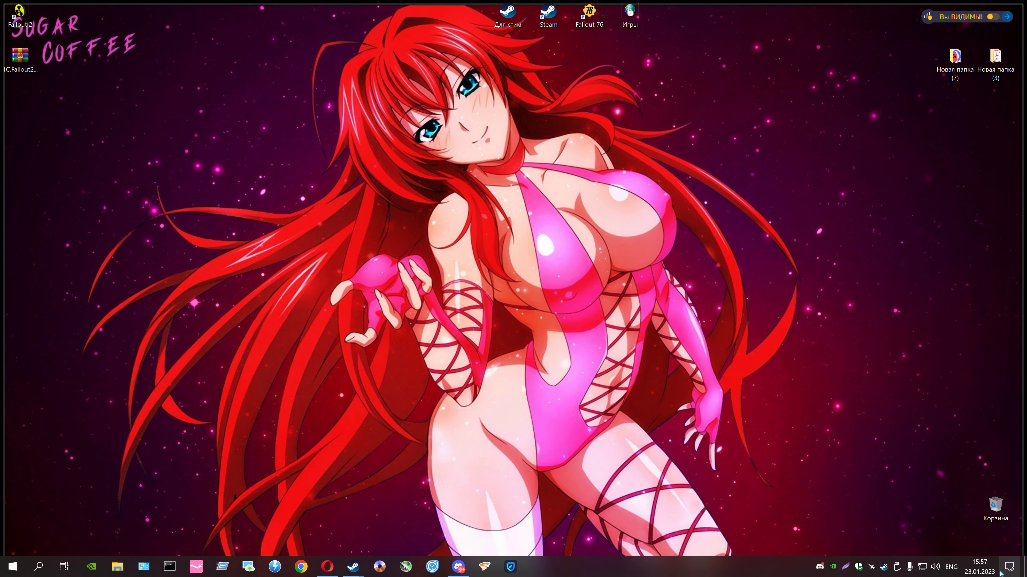
# - Lower the system sound volume
pyautogui.click(934, 567)
pyautogui.moveTo(988, 541); pyautogui.dragTo(925, 539)
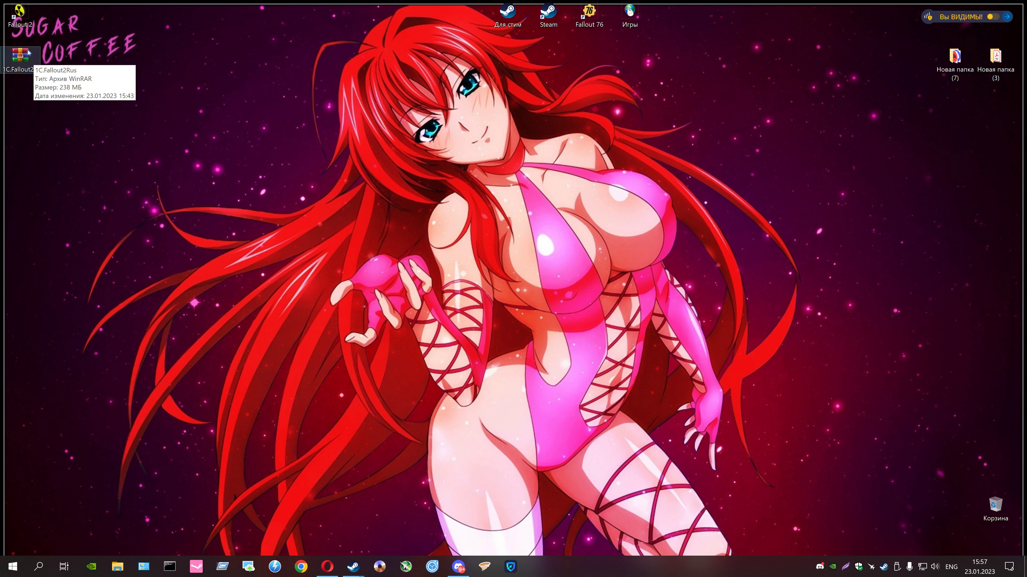
# - Open the 1C.Fallout2Rus archive from the desktop and reposition and enlarge its window
pyautogui.doubleClick(21, 54)
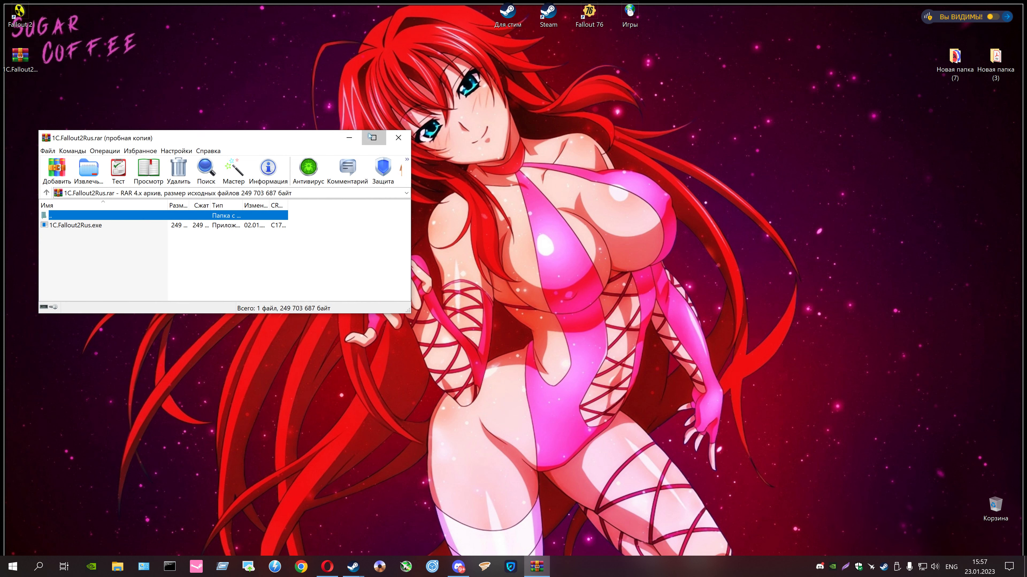
pyautogui.click(369, 136)
pyautogui.click(594, 239)
pyautogui.moveTo(502, 6); pyautogui.dragTo(511, 137)
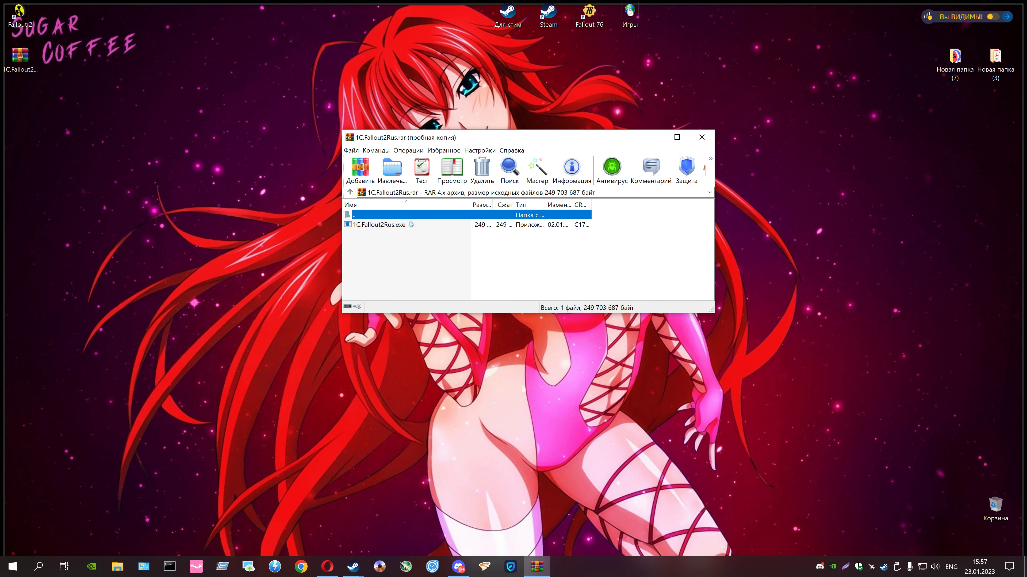
pyautogui.moveTo(449, 313); pyautogui.dragTo(450, 433)
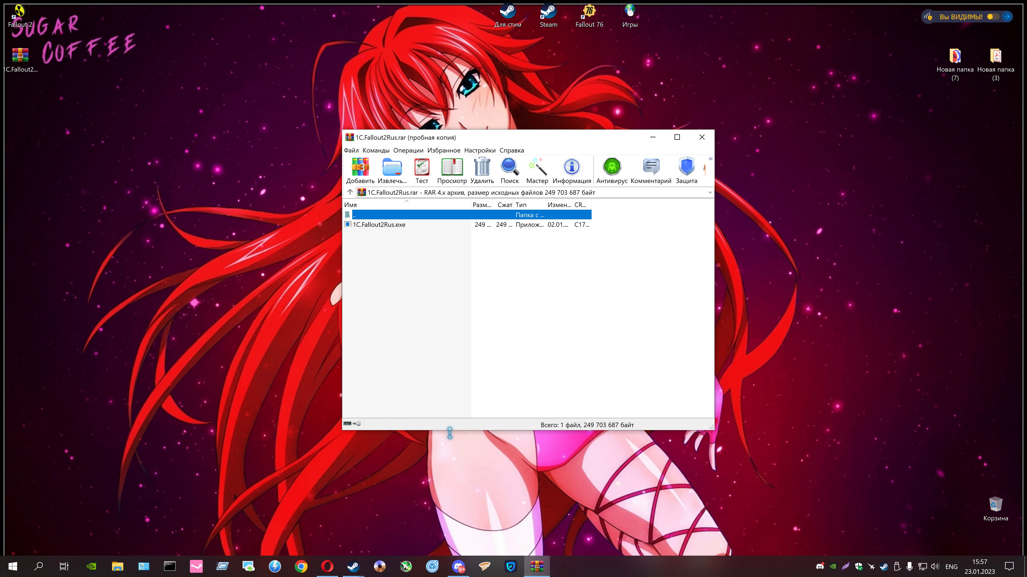
pyautogui.moveTo(716, 233); pyautogui.dragTo(885, 236)
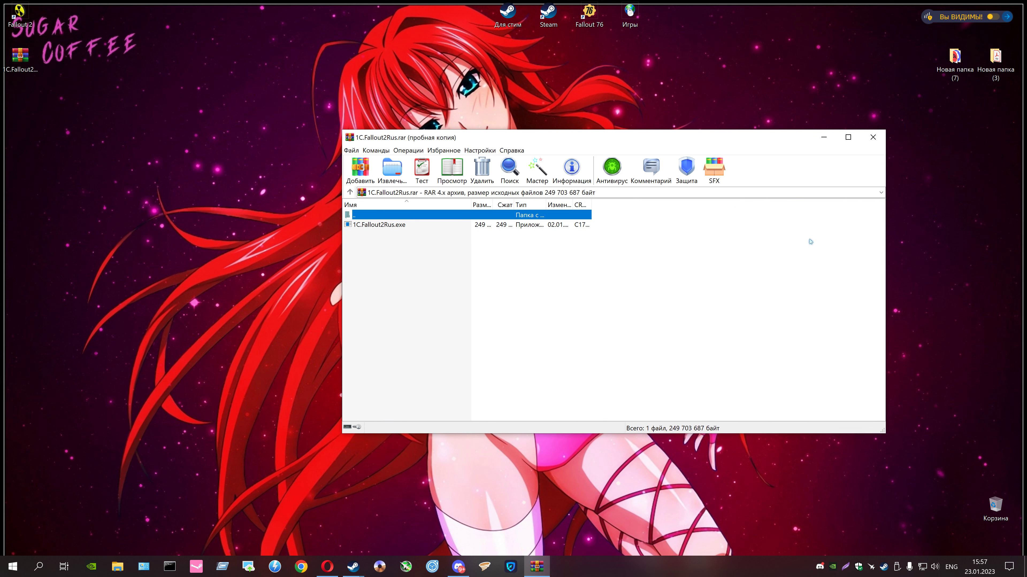
# - Run 1C.Fallout2Rus.exe from the archive, advance the setup wizard to the destination folder page and inspect the suggested path
pyautogui.click(384, 226)
pyautogui.doubleClick(384, 226)
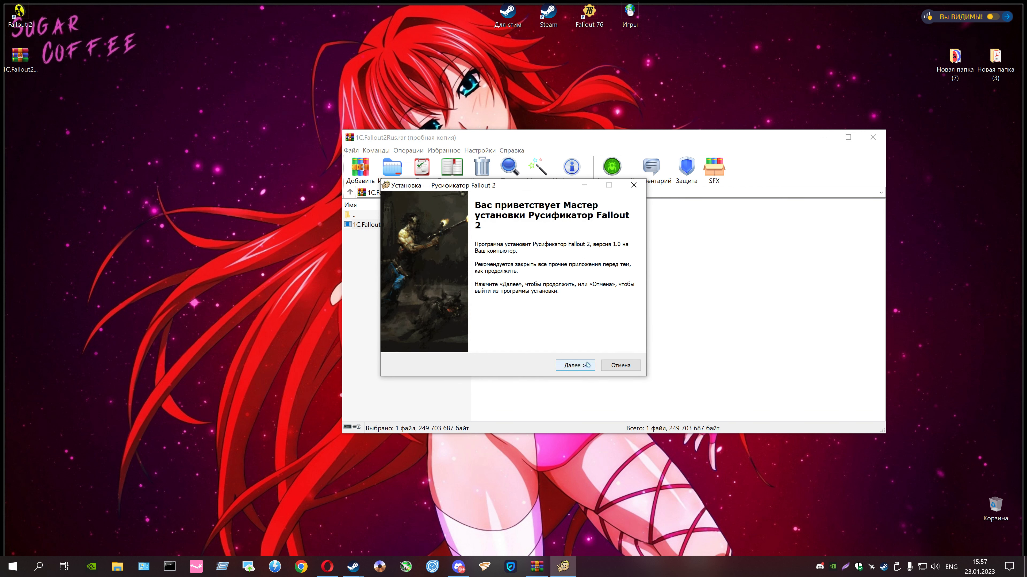
pyautogui.moveTo(469, 186); pyautogui.dragTo(435, 228)
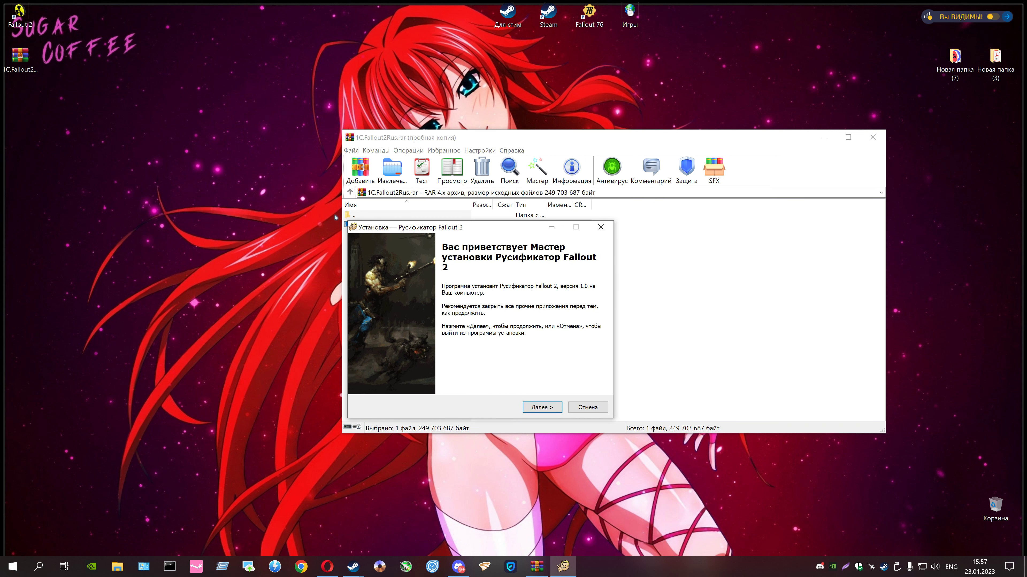
pyautogui.click(544, 406)
pyautogui.click(542, 410)
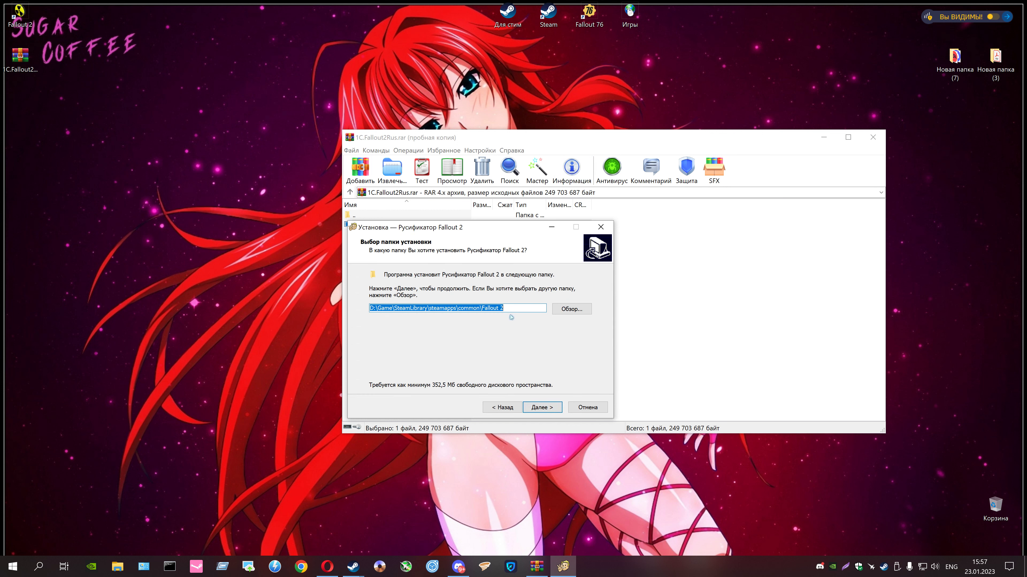
pyautogui.moveTo(503, 310); pyautogui.dragTo(369, 310)
pyautogui.click(503, 310)
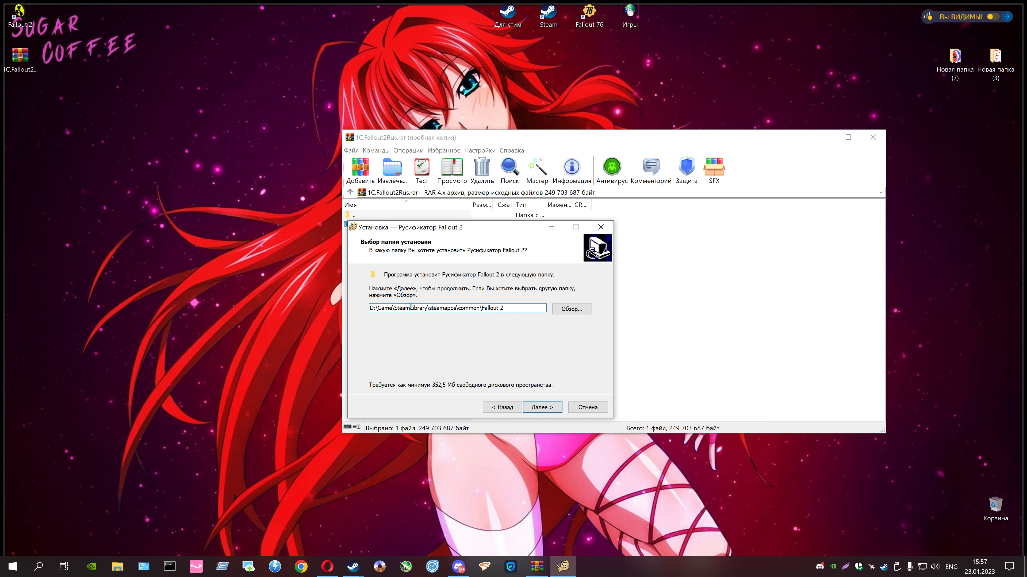
# - Try browsing to the Fallout 2 folder inside D:\Game\SteamLibrary\steamapps\common as the destination and highlight the repeated folder name in the path
pyautogui.click(576, 313)
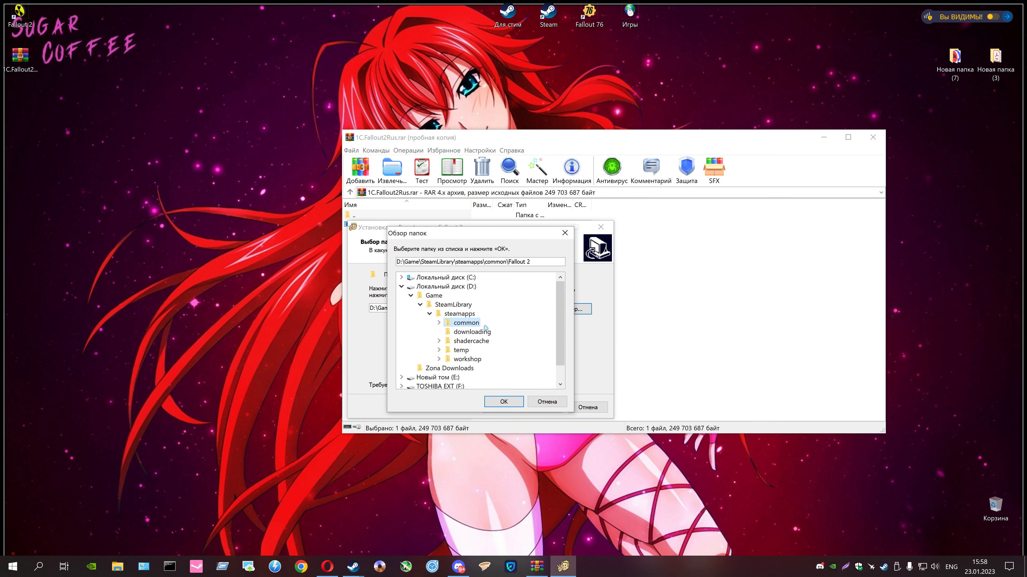
pyautogui.doubleClick(467, 323)
pyautogui.click(468, 324)
pyautogui.scroll(-7, 511, 352)
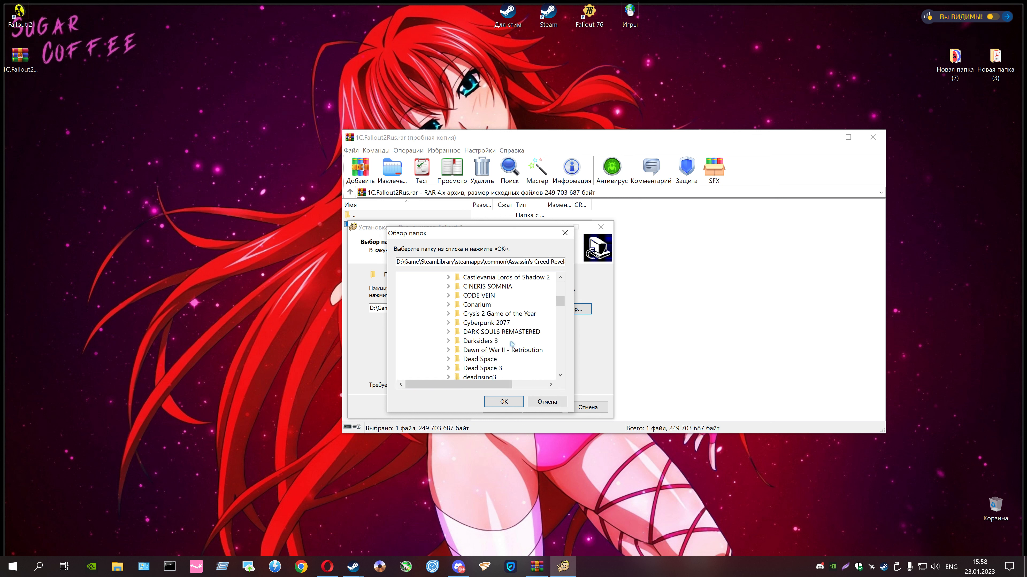
pyautogui.scroll(-3, 512, 342)
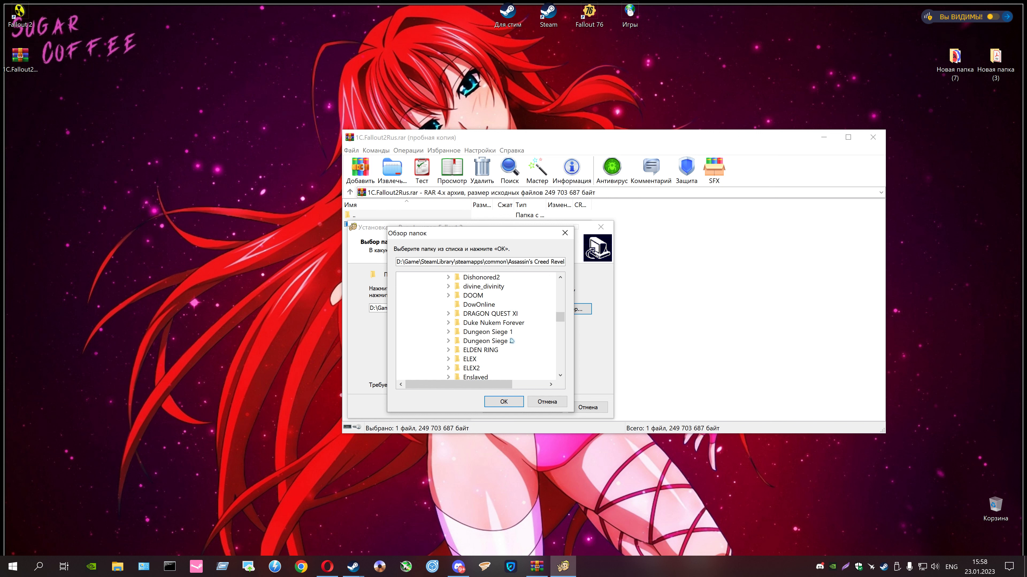
pyautogui.scroll(-3, 510, 336)
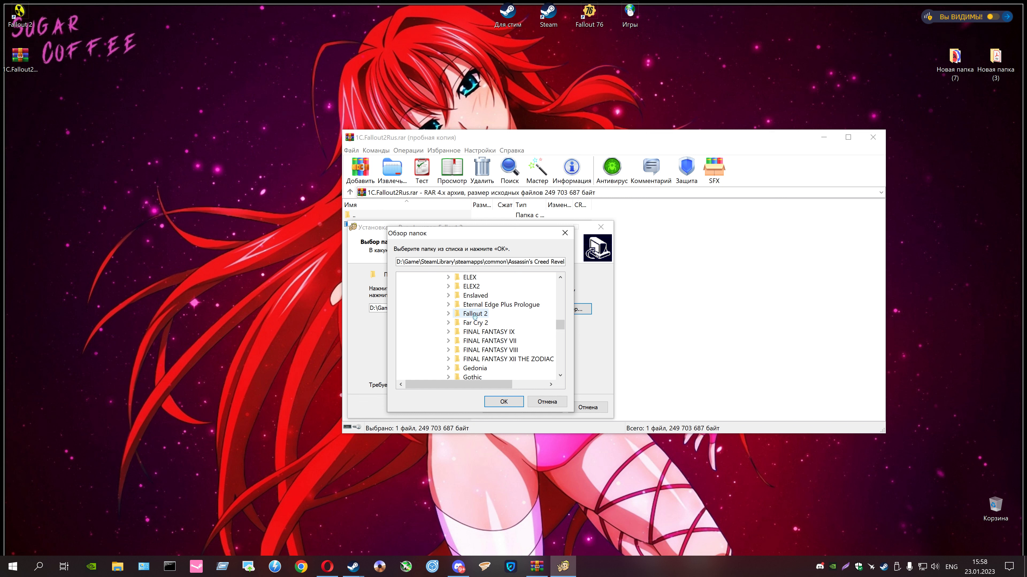
pyautogui.click(472, 315)
pyautogui.click(503, 401)
pyautogui.moveTo(527, 308); pyautogui.dragTo(483, 307)
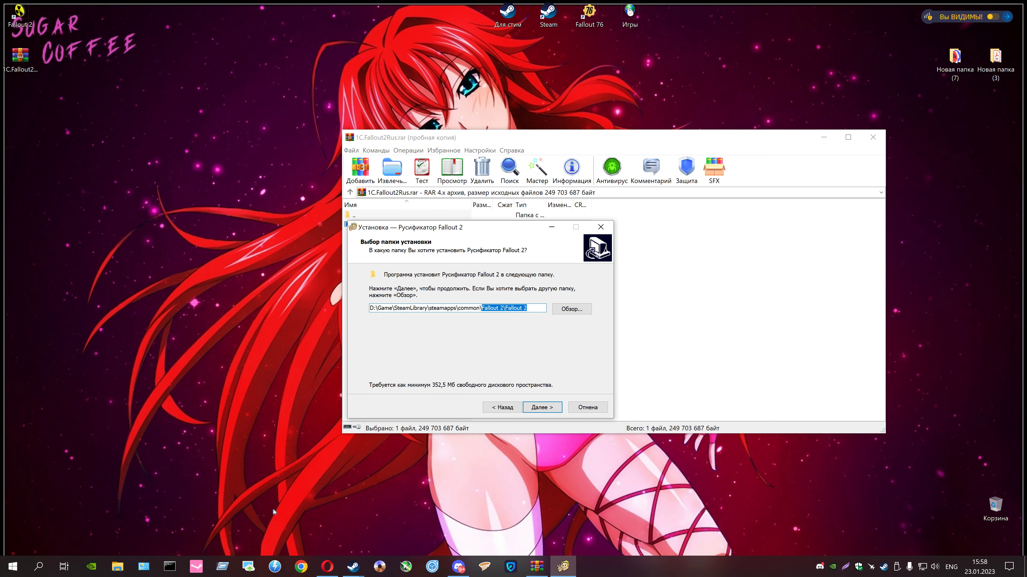
# - Switch to Steam and open Fallout 2's installation folder through the local files section of the game's properties
pyautogui.moveTo(353, 566)
pyautogui.click(400, 512)
pyautogui.click(37, 10)
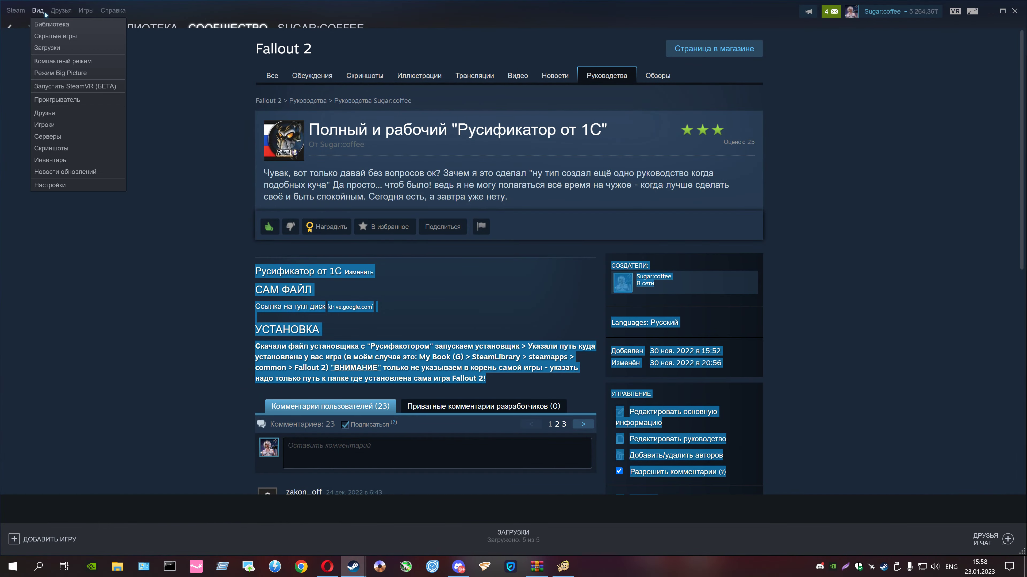
pyautogui.click(47, 24)
pyautogui.rightClick(67, 297)
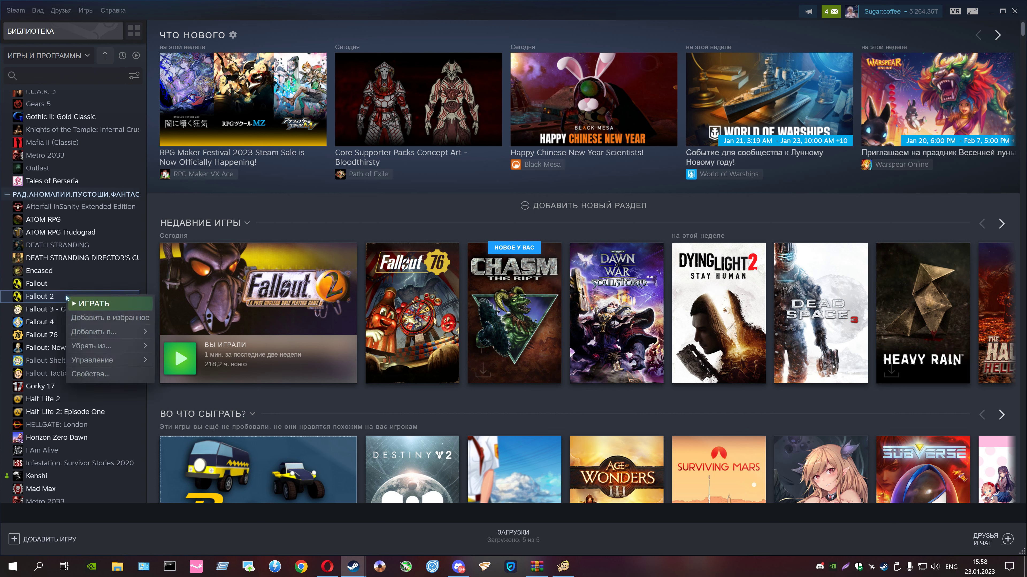
pyautogui.click(150, 420)
pyautogui.click(350, 215)
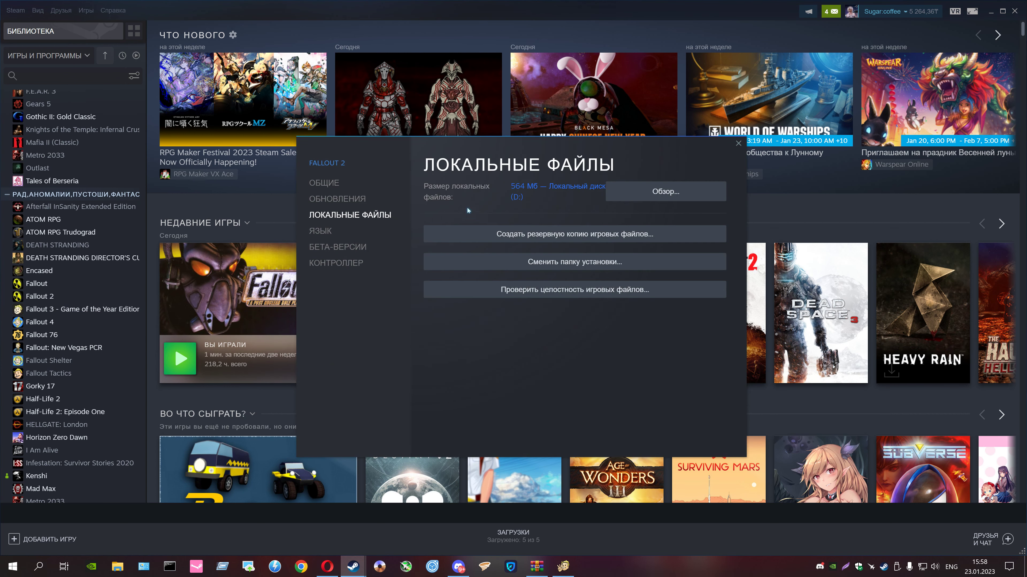
pyautogui.click(117, 566)
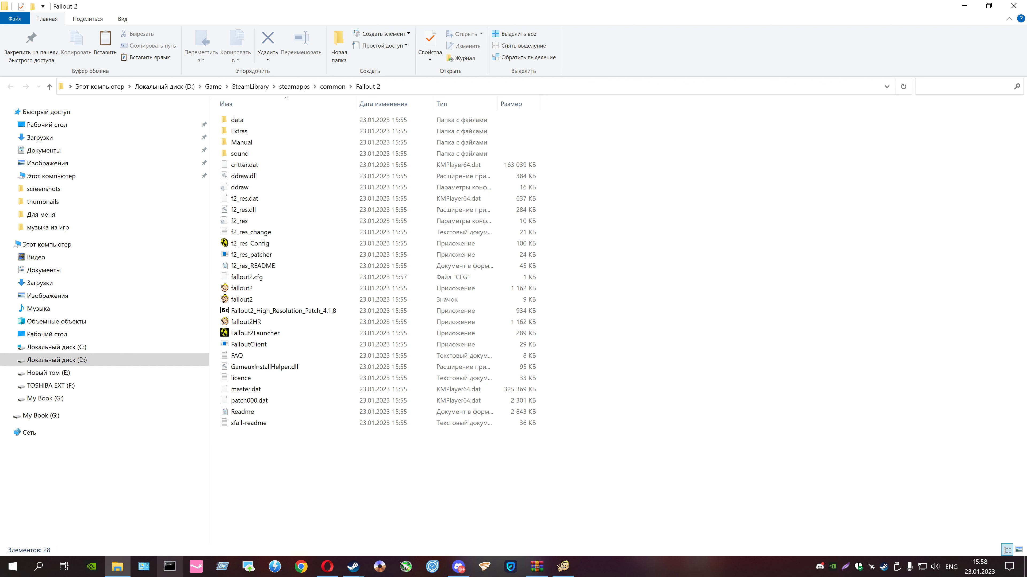
# - Compare the installer's destination path with the location and contents of the game's installation folder
pyautogui.click(563, 566)
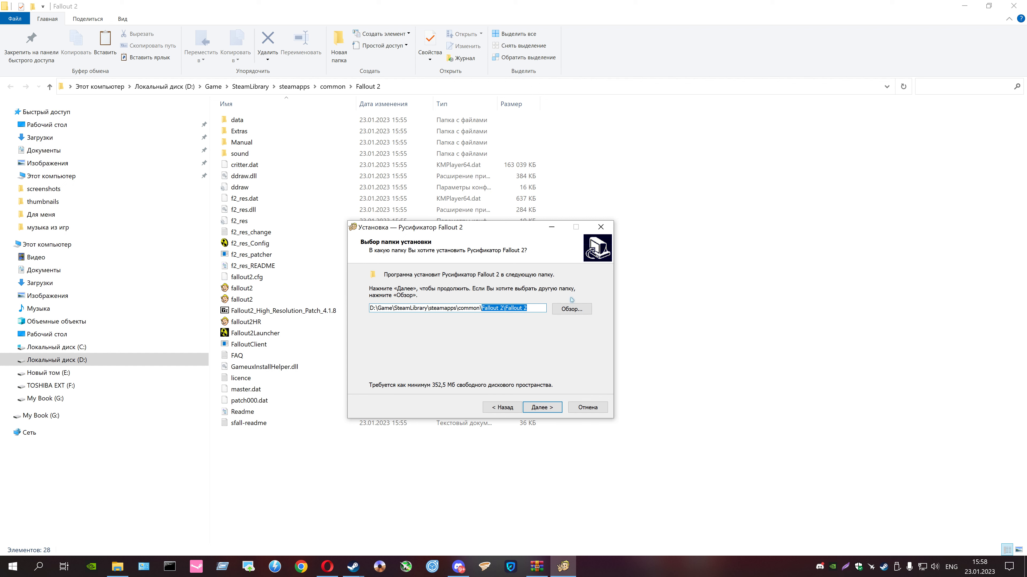
pyautogui.click(683, 290)
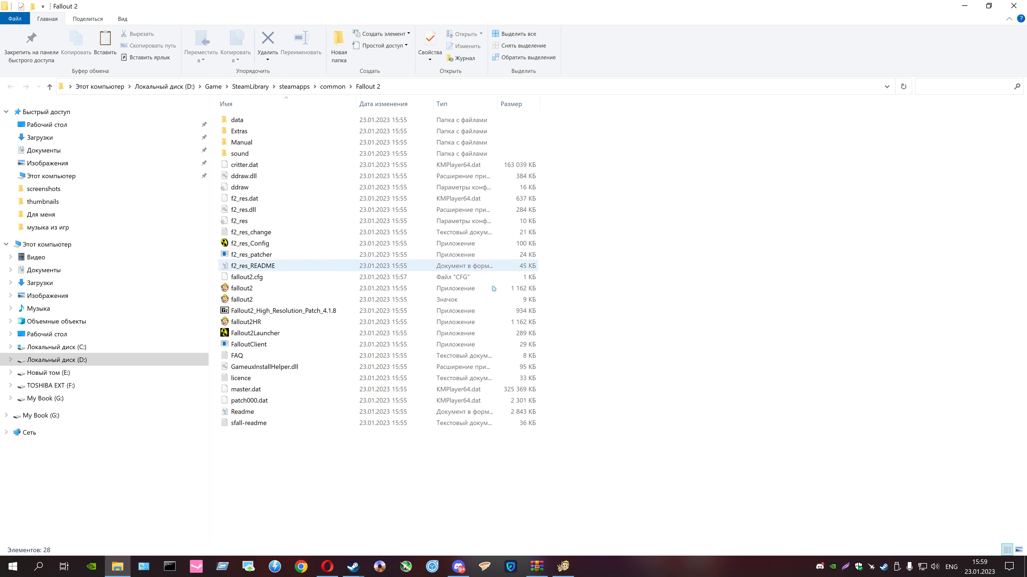
pyautogui.moveTo(264, 131)
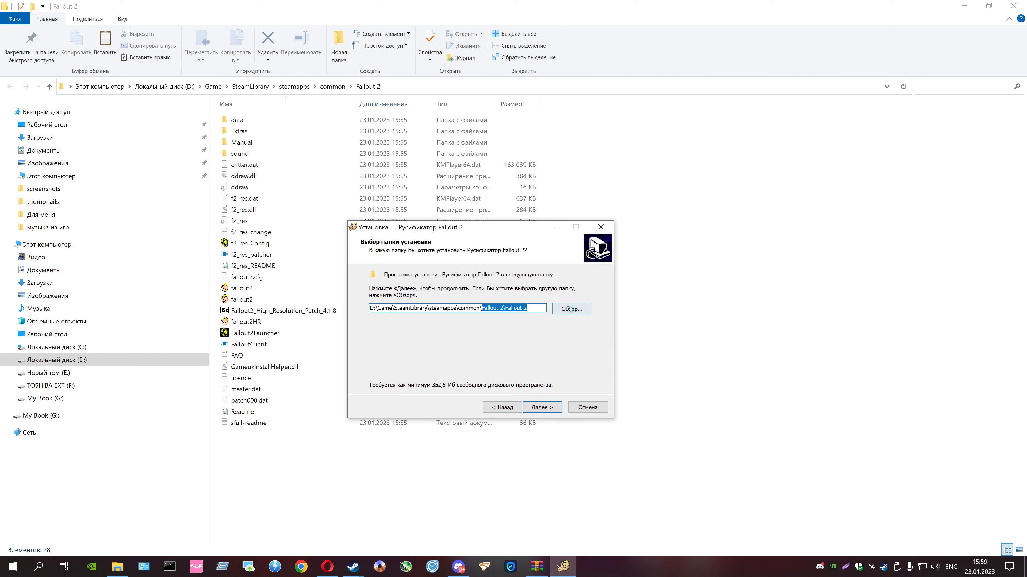
# - Choose the common folder as parent so the installer's destination is D:\Game\SteamLibrary\steamapps\common\Fallout 2, and check the path
pyautogui.click(571, 309)
pyautogui.scroll(5, 498, 316)
pyautogui.scroll(8, 498, 316)
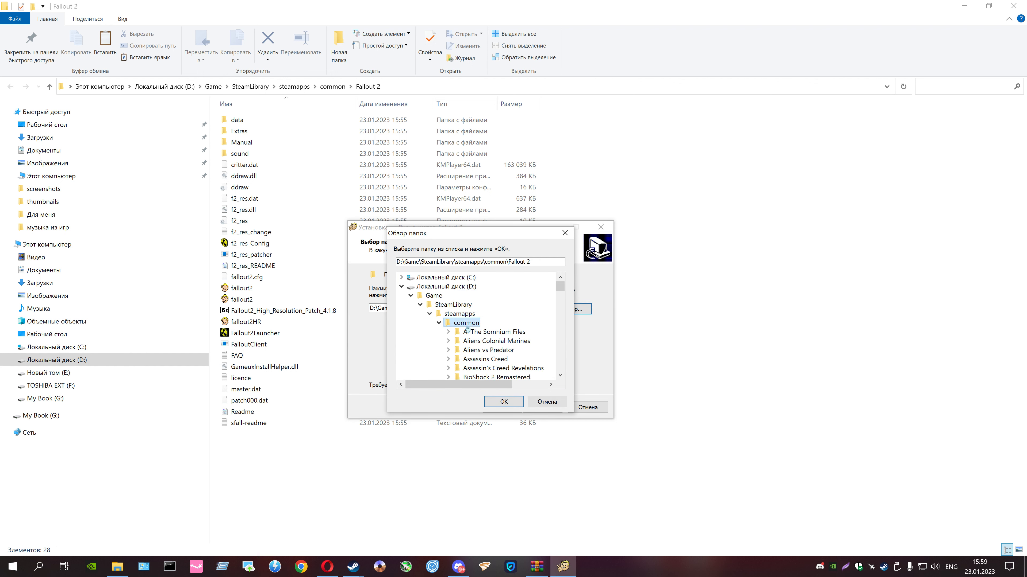
pyautogui.click(503, 402)
pyautogui.moveTo(505, 309); pyautogui.dragTo(482, 308)
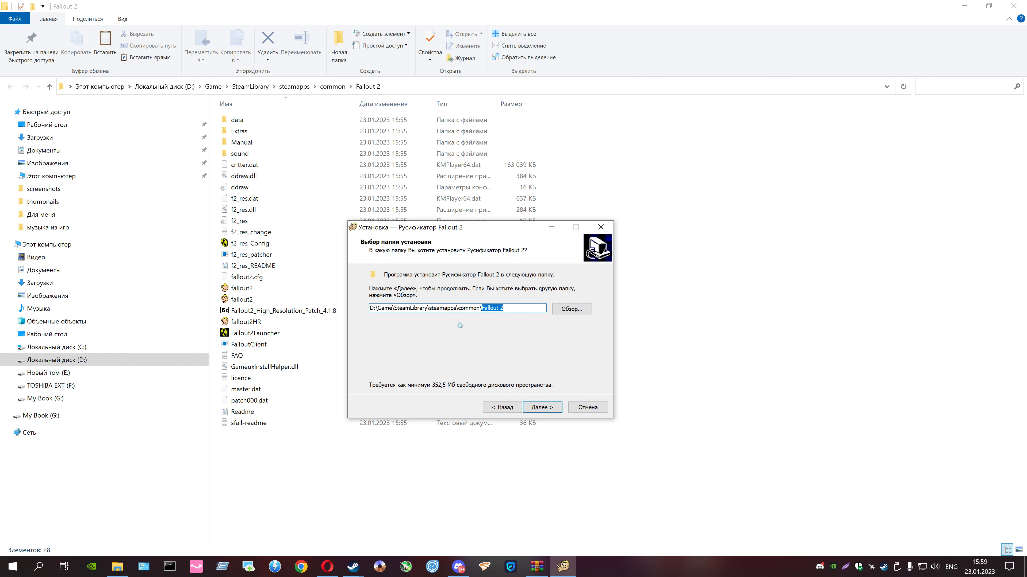
pyautogui.click(509, 308)
pyautogui.moveTo(482, 308); pyautogui.dragTo(506, 308)
# - Install the Fallout 2 Russian localization to the chosen folder and finish the setup wizard
pyautogui.click(543, 410)
pyautogui.click(542, 407)
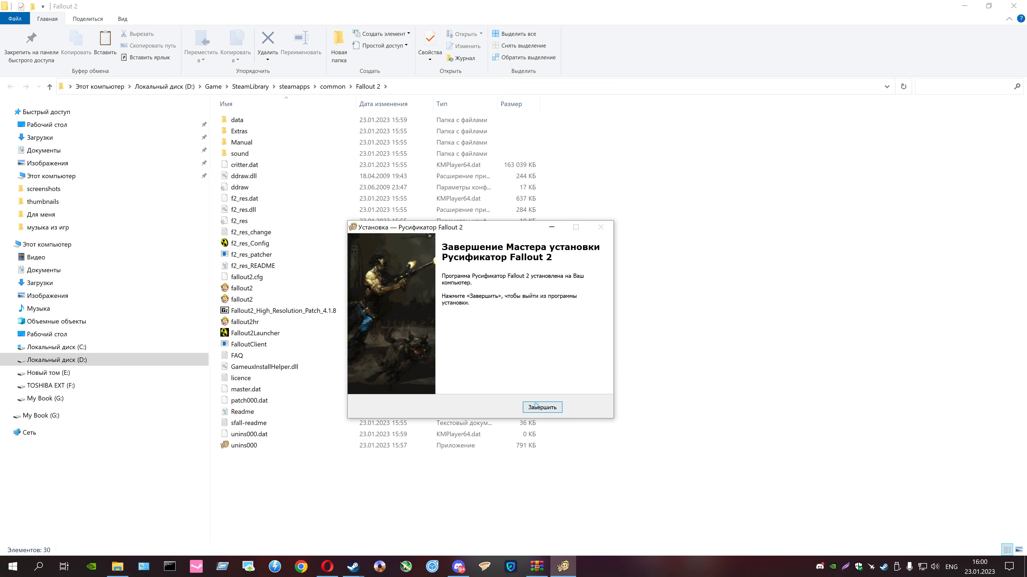
pyautogui.click(542, 407)
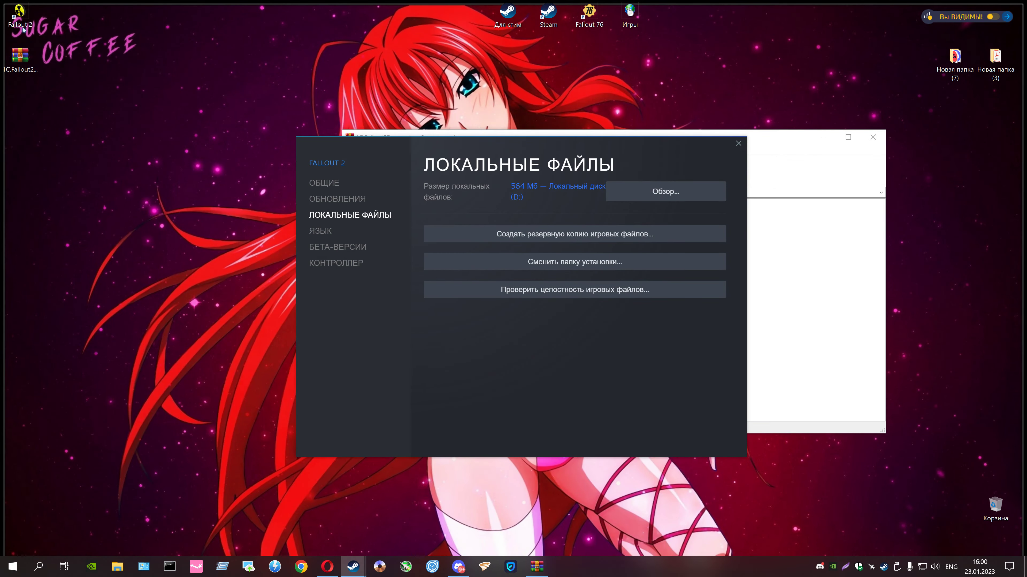
# - Open the Fallout 2 launcher from the desktop and close the Steam properties and archive windows
pyautogui.click(22, 22)
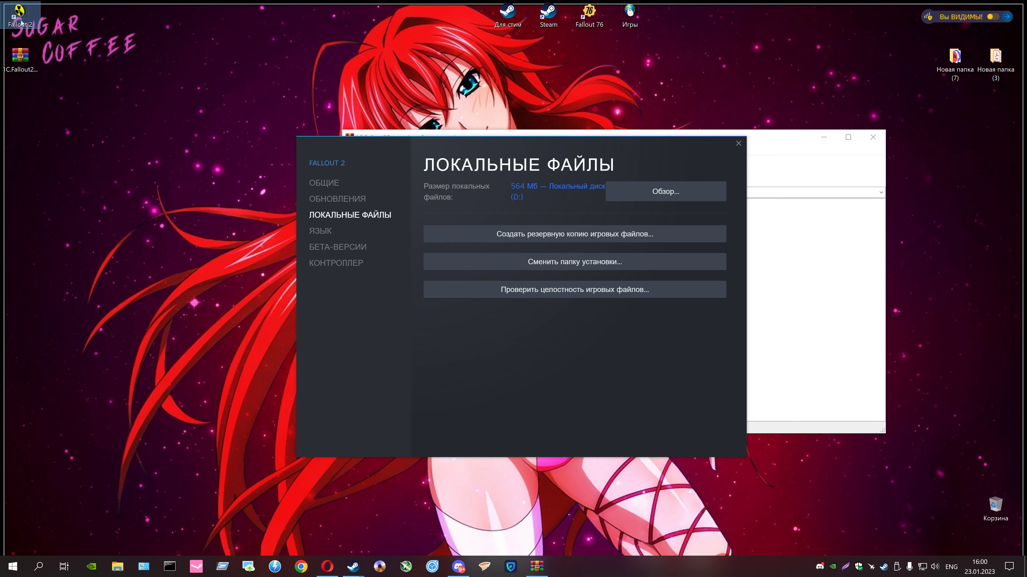
pyautogui.doubleClick(21, 22)
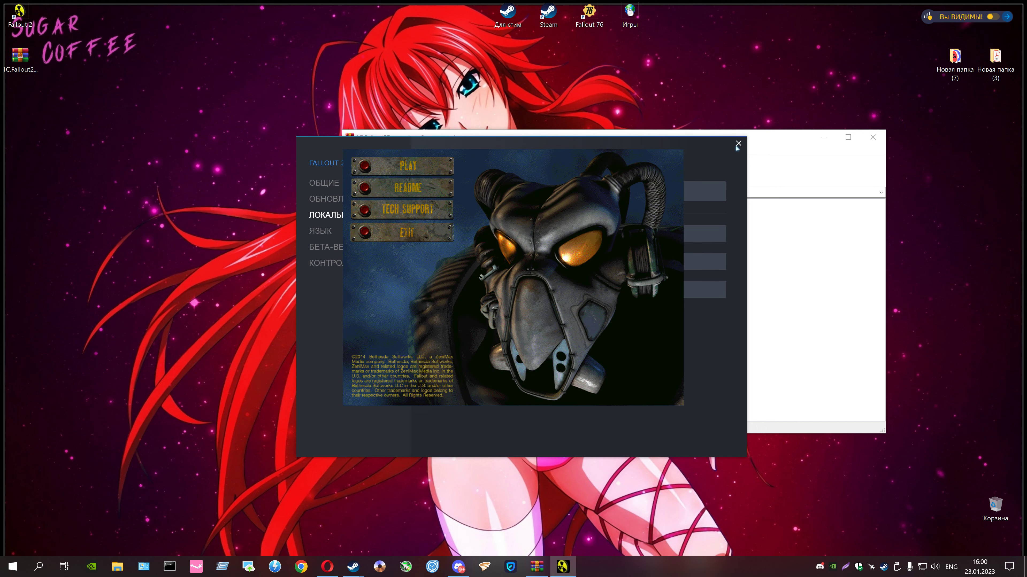
pyautogui.click(738, 143)
pyautogui.click(873, 137)
# - Start the game, skip the intro video, check the main menu language and exit to the desktop
pyautogui.click(369, 169)
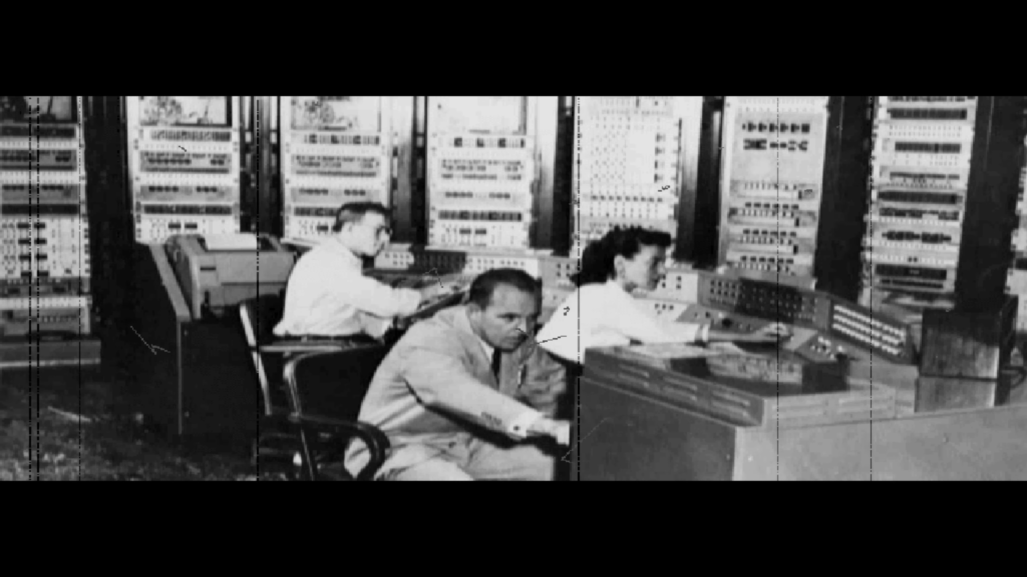
pyautogui.press('Escape')
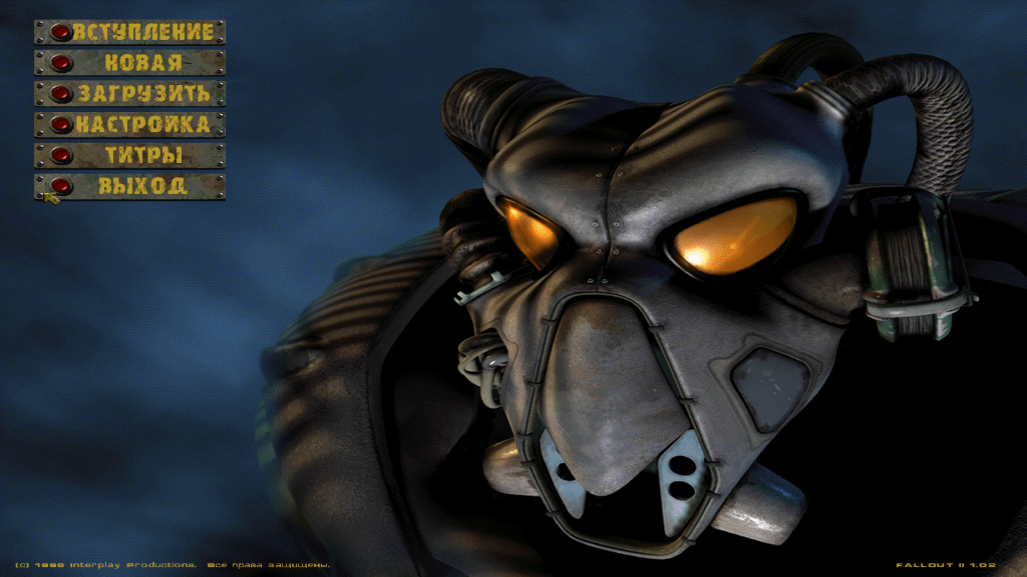
pyautogui.click(63, 186)
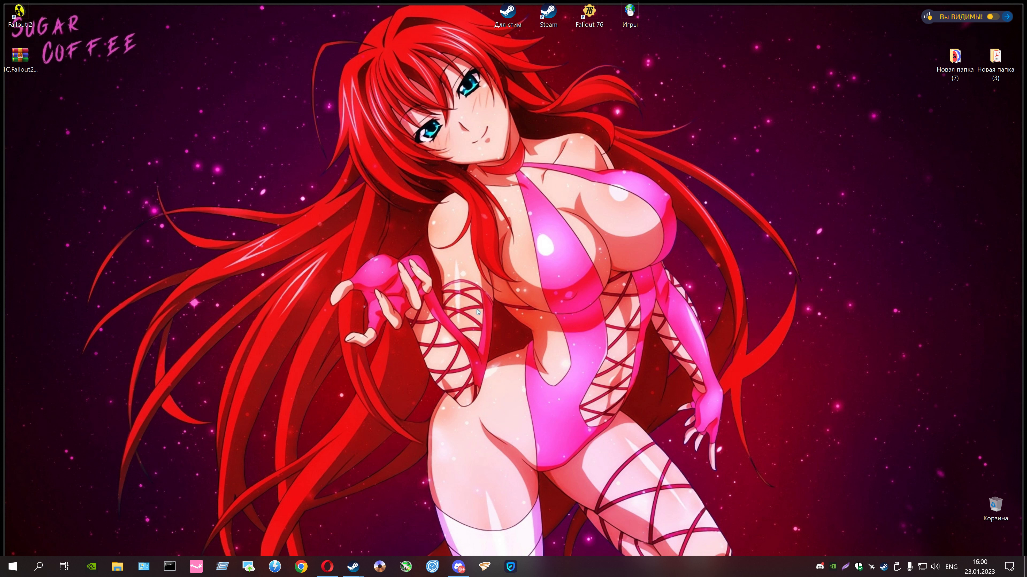
# - Open the screen recording options in the GeForce Experience overlay
pyautogui.hotkey('alt', 'z')
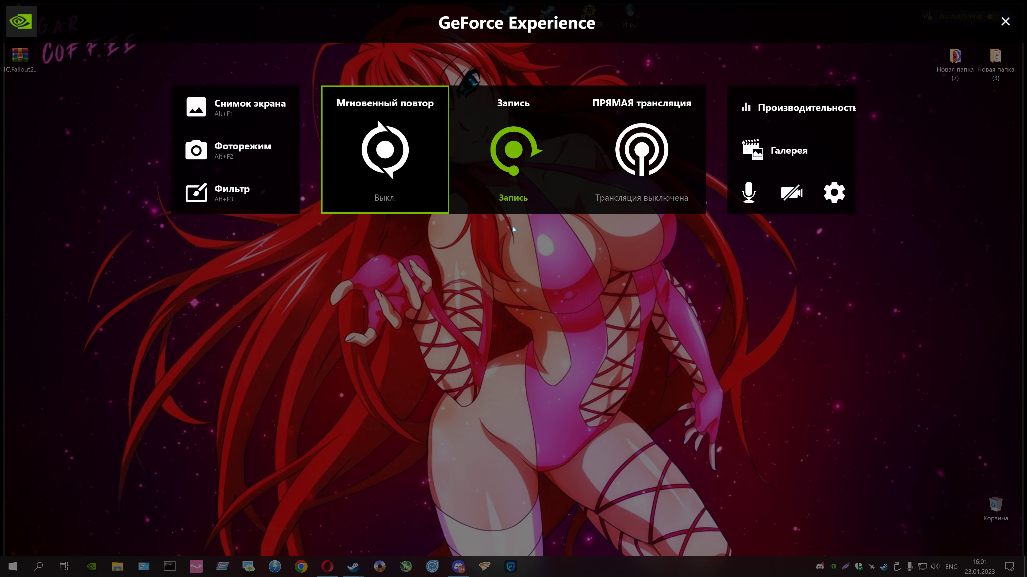
pyautogui.click(511, 190)
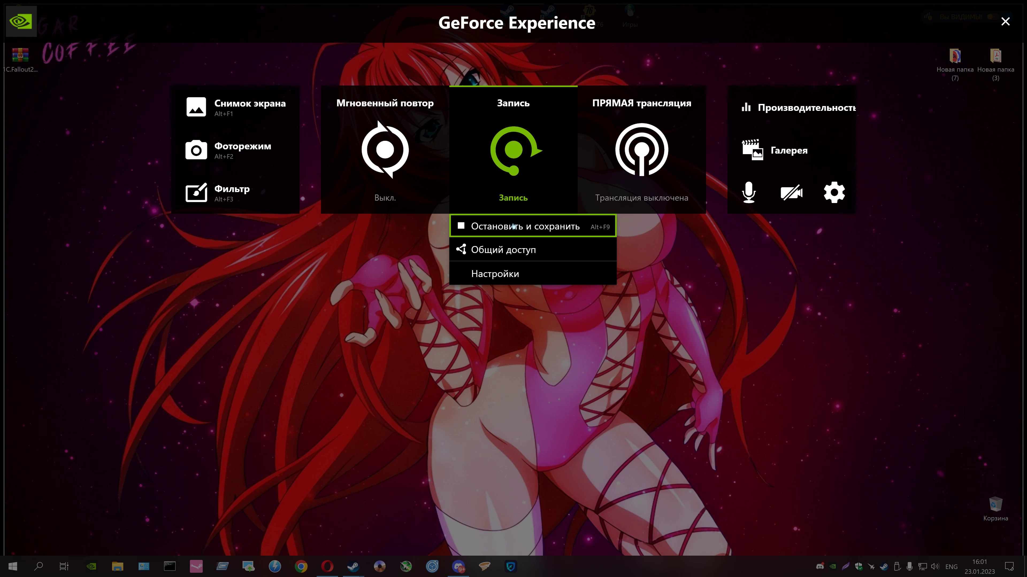